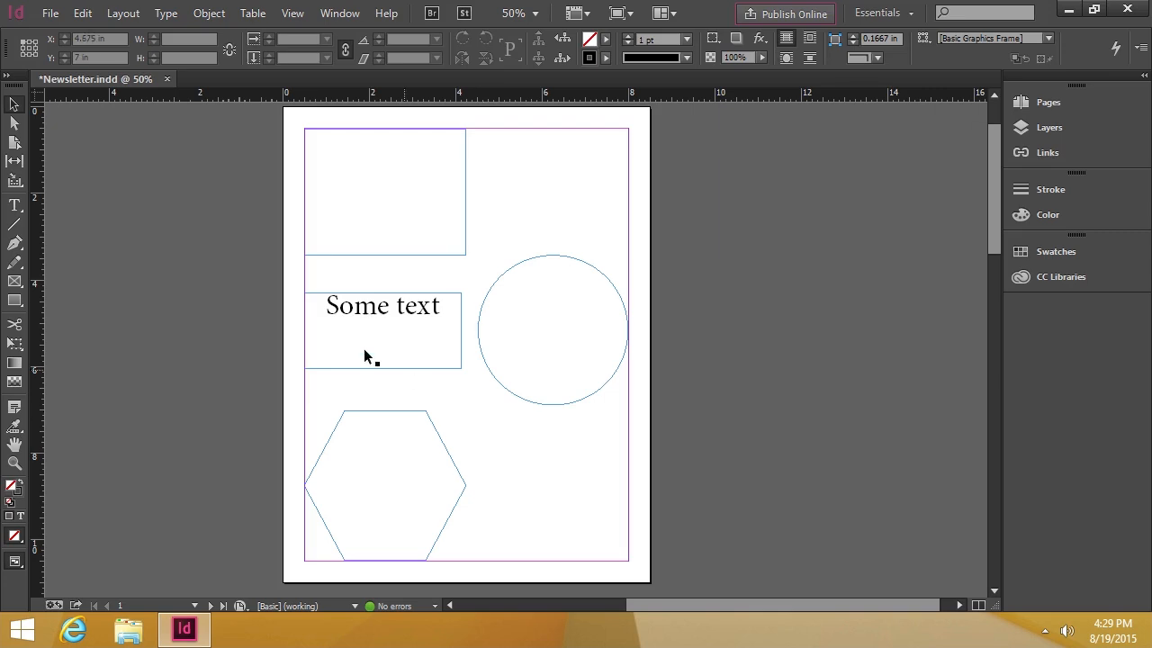
# Select the text frame, nudge the empty upper rectangle by its edge, and try dragging that rectangle from its unfilled interior.
pyautogui.click(355, 370)
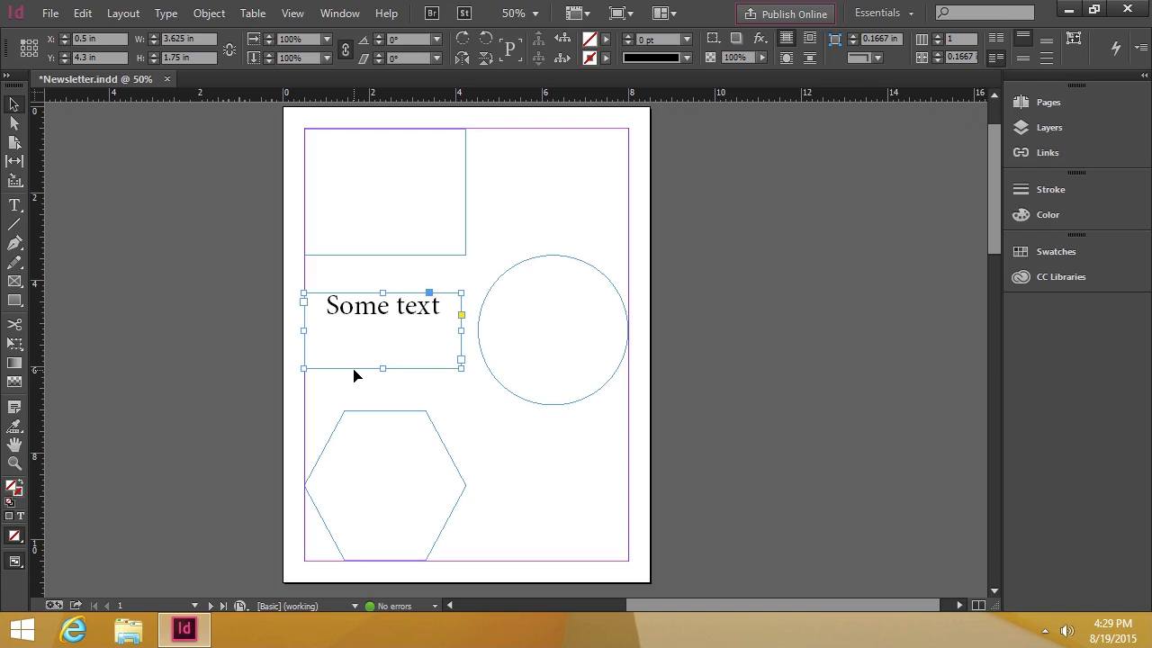
pyautogui.click(467, 176)
pyautogui.moveTo(467, 177)
pyautogui.mouseDown()
pyautogui.moveTo(510, 198)
pyautogui.moveTo(543, 188)
pyautogui.moveTo(469, 172)
pyautogui.mouseUp()
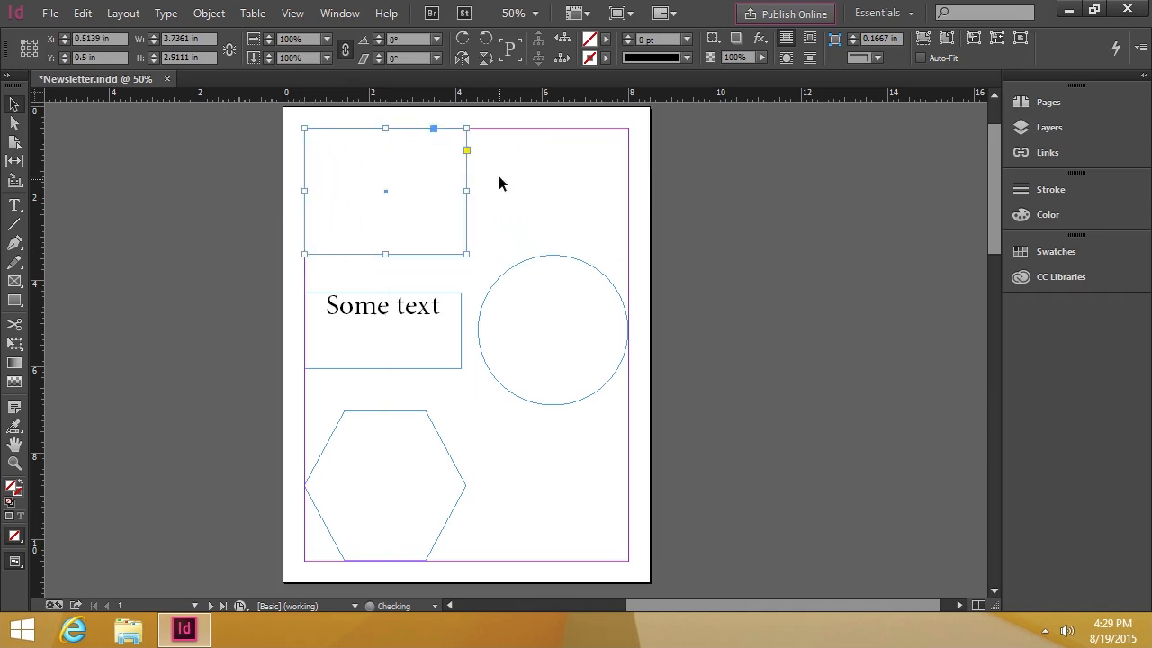
pyautogui.click(555, 221)
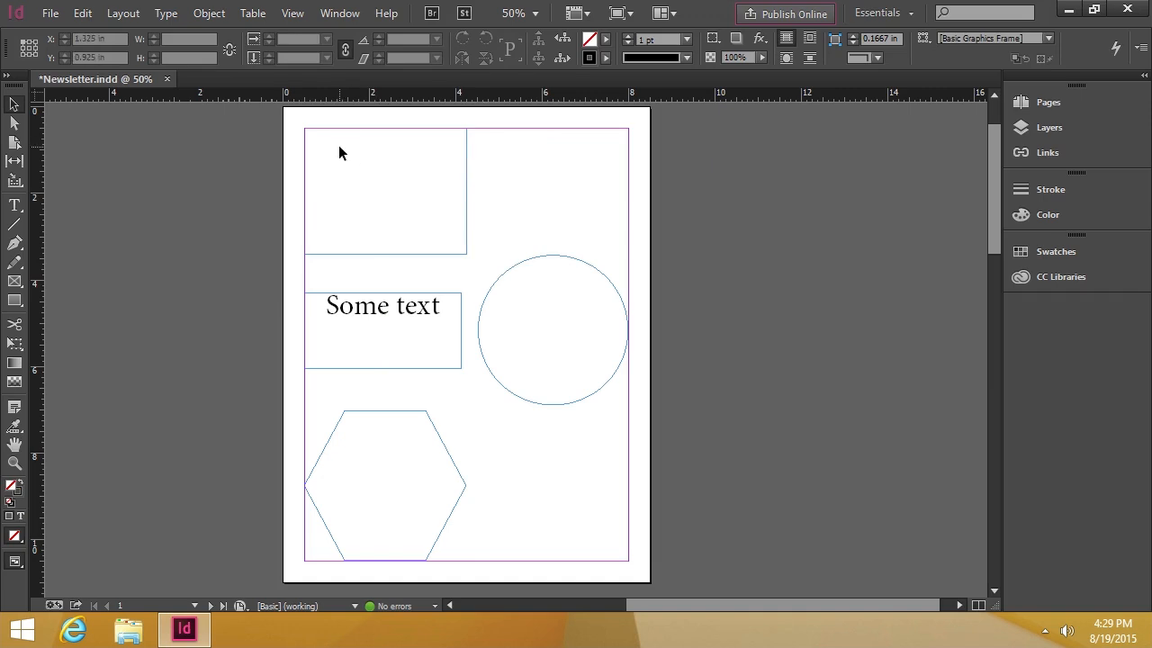
pyautogui.moveTo(338, 144); pyautogui.dragTo(427, 233)
# Give the upper rectangle a 3 pt stroke and deselect it.
pyautogui.click(467, 169)
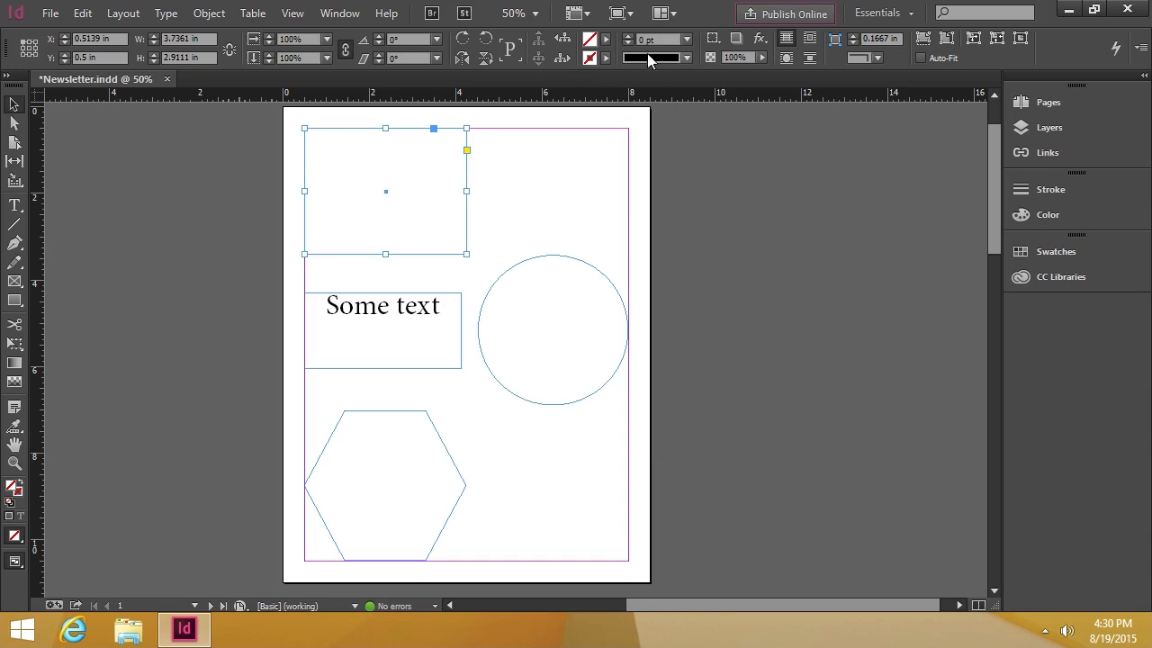
pyautogui.click(685, 47)
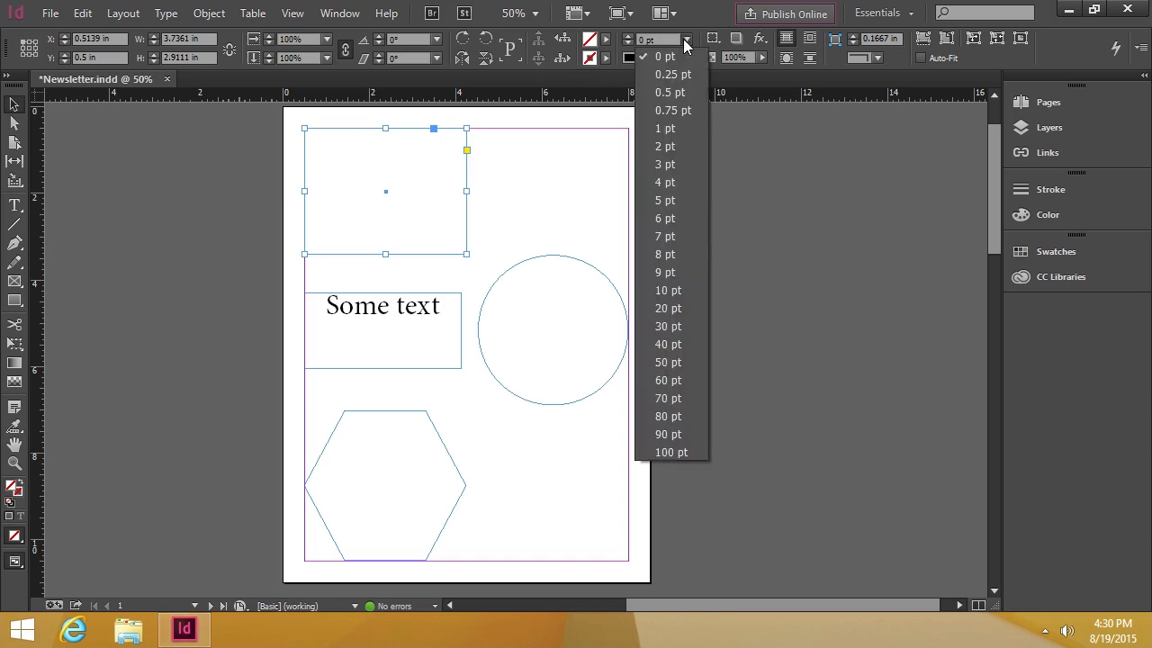
pyautogui.click(678, 158)
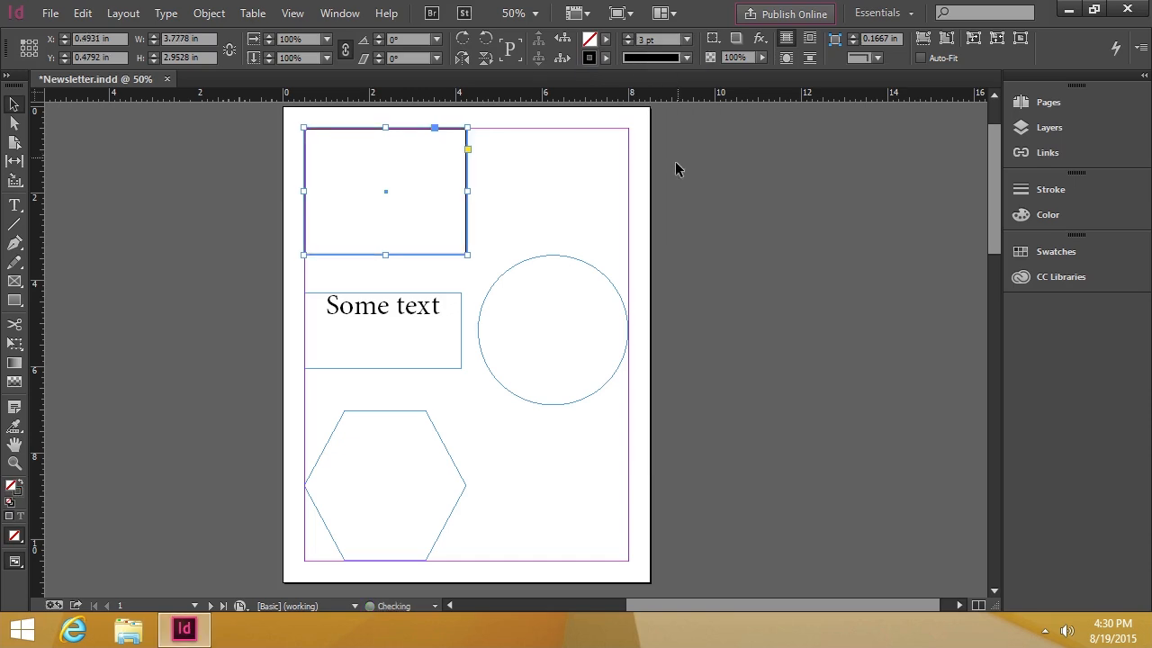
pyautogui.click(604, 187)
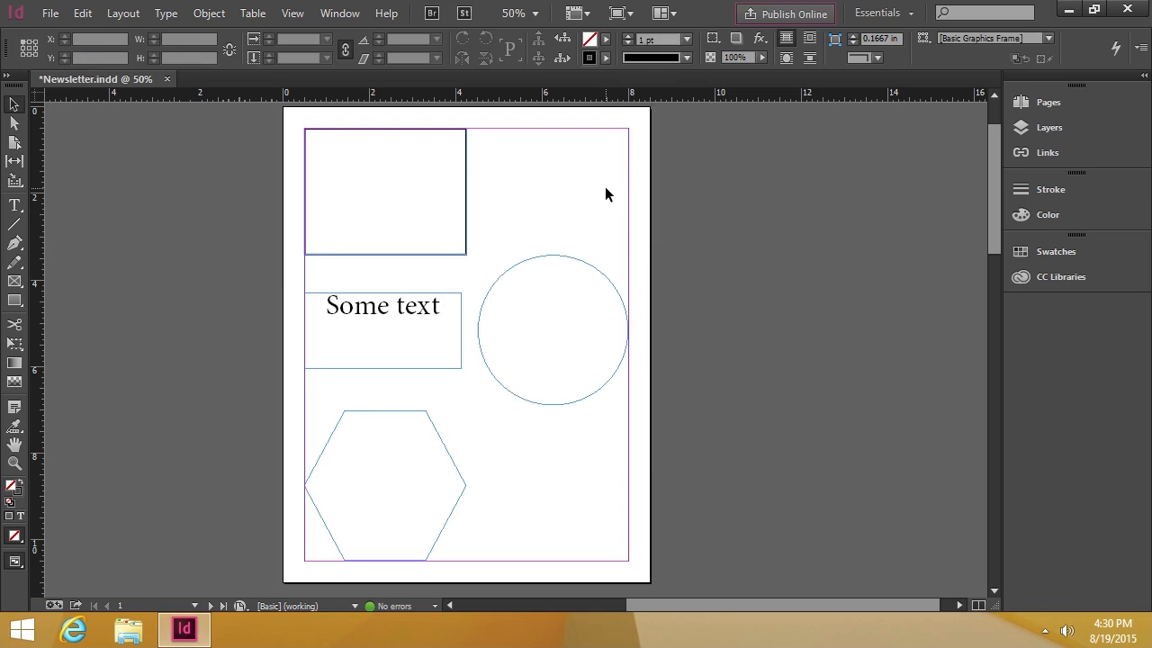
# Apply a 6 pt stroke to the circle.
pyautogui.click(587, 266)
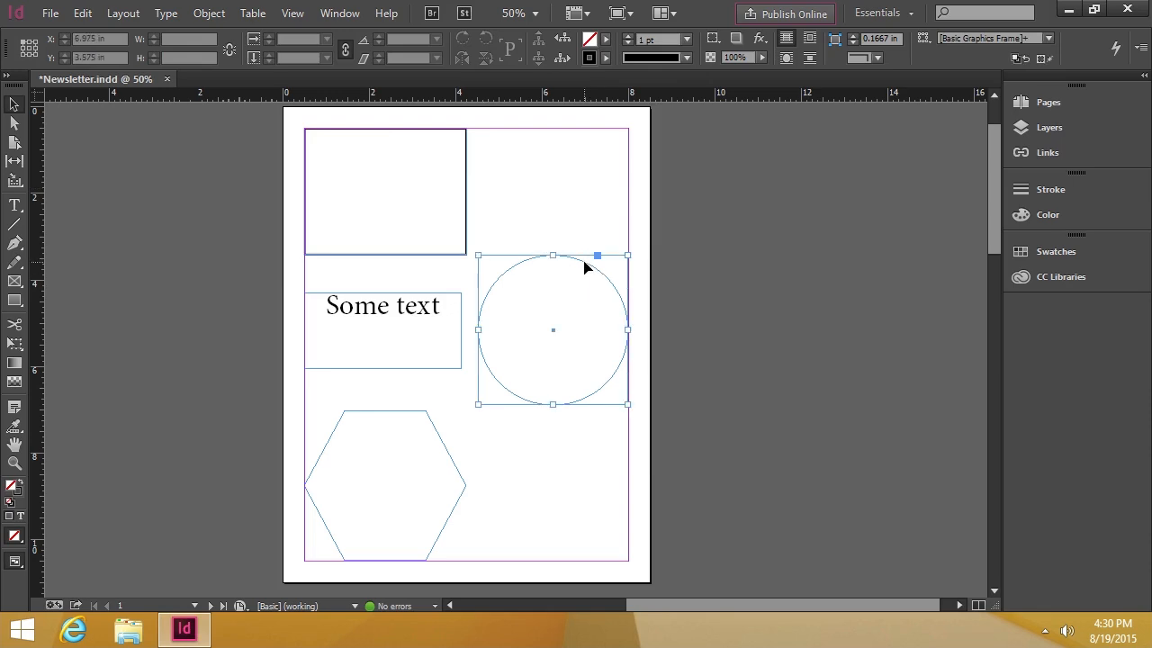
pyautogui.click(689, 39)
pyautogui.click(669, 220)
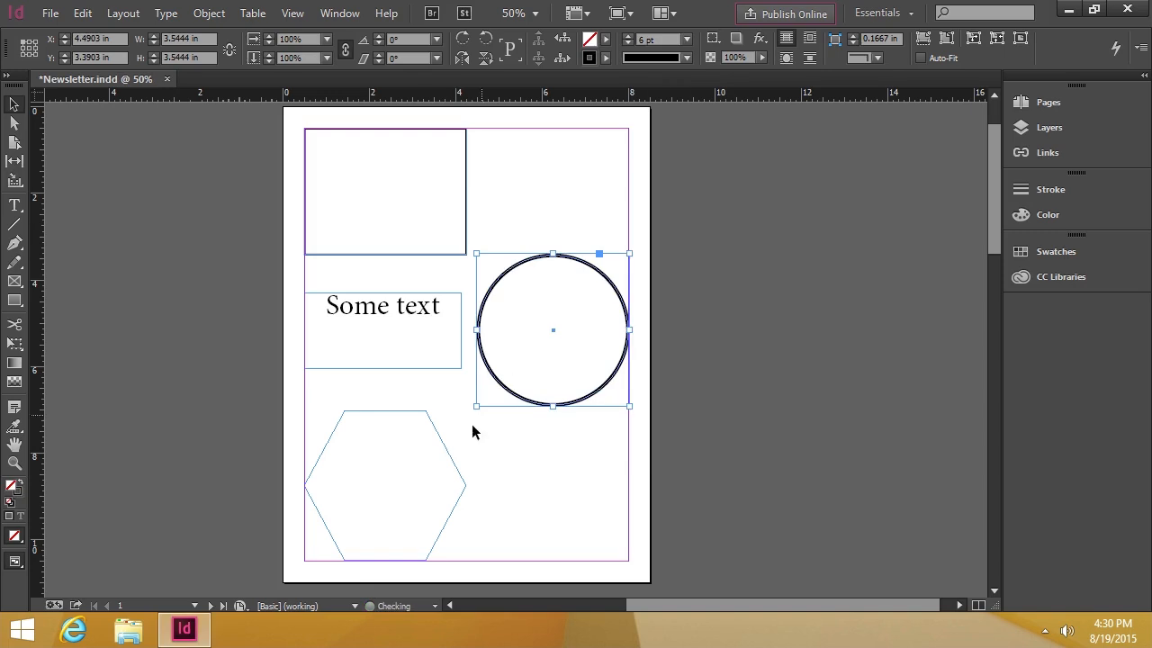
# Apply a 10 pt stroke to the hexagon and deselect it.
pyautogui.click(442, 448)
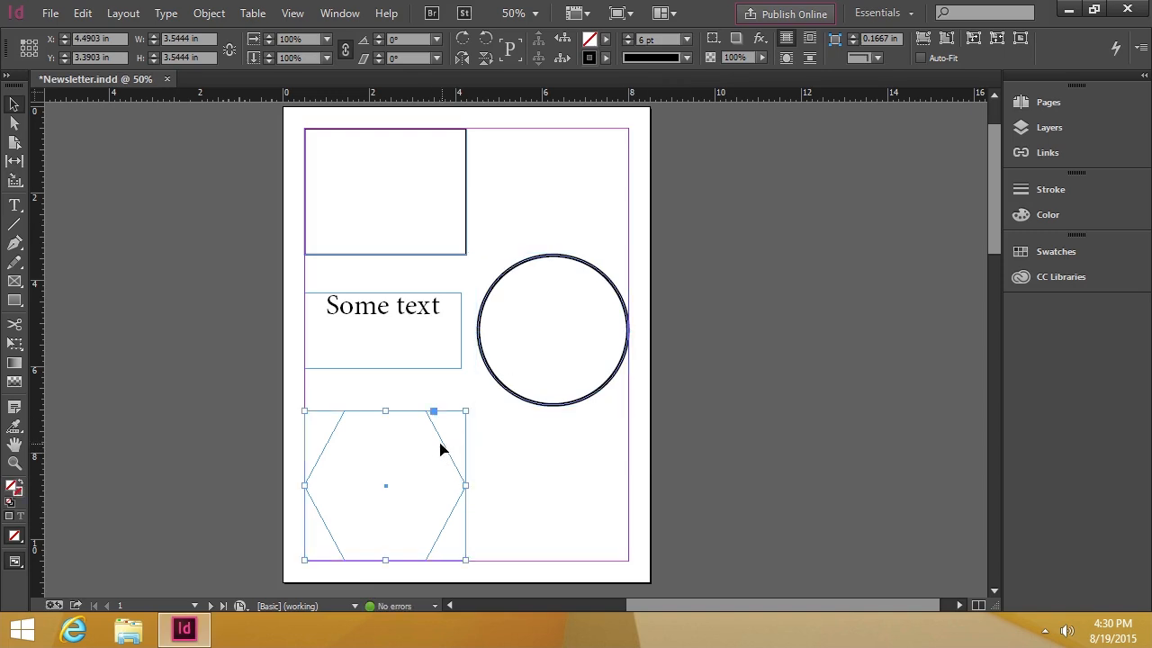
pyautogui.click(684, 39)
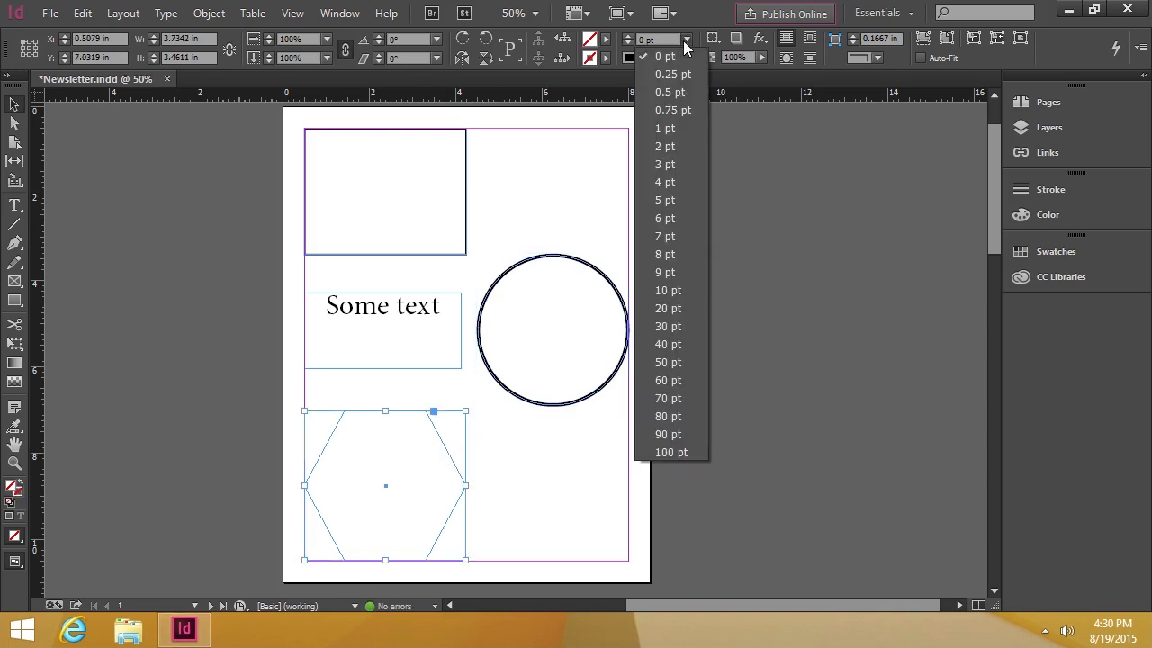
pyautogui.click(664, 289)
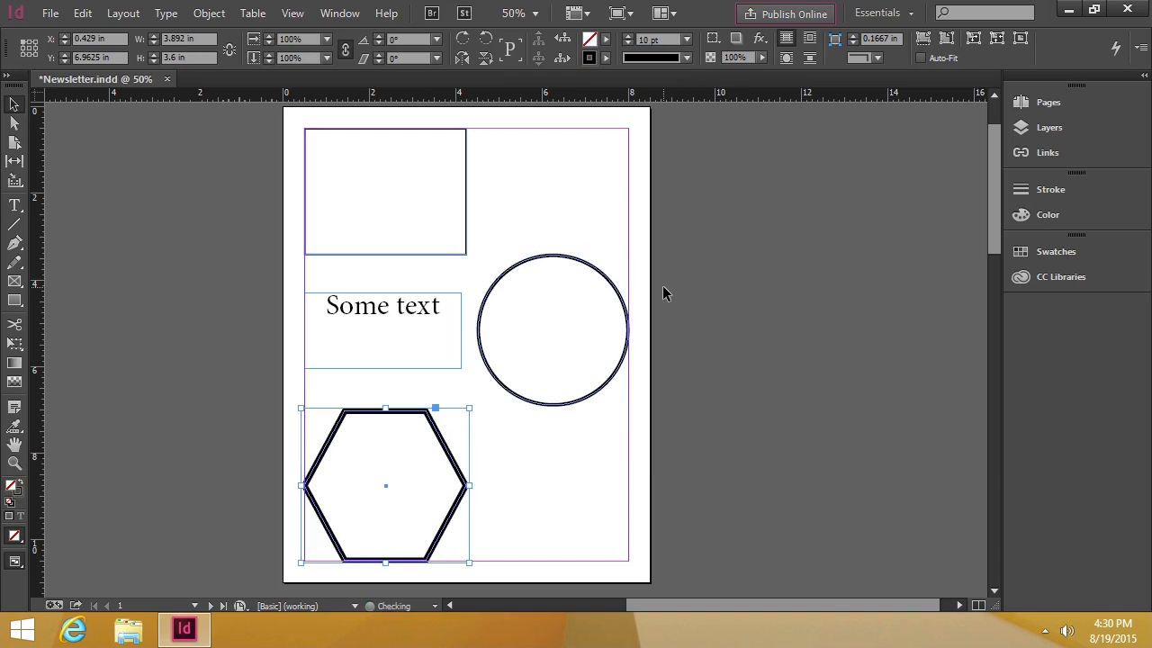
pyautogui.click(591, 204)
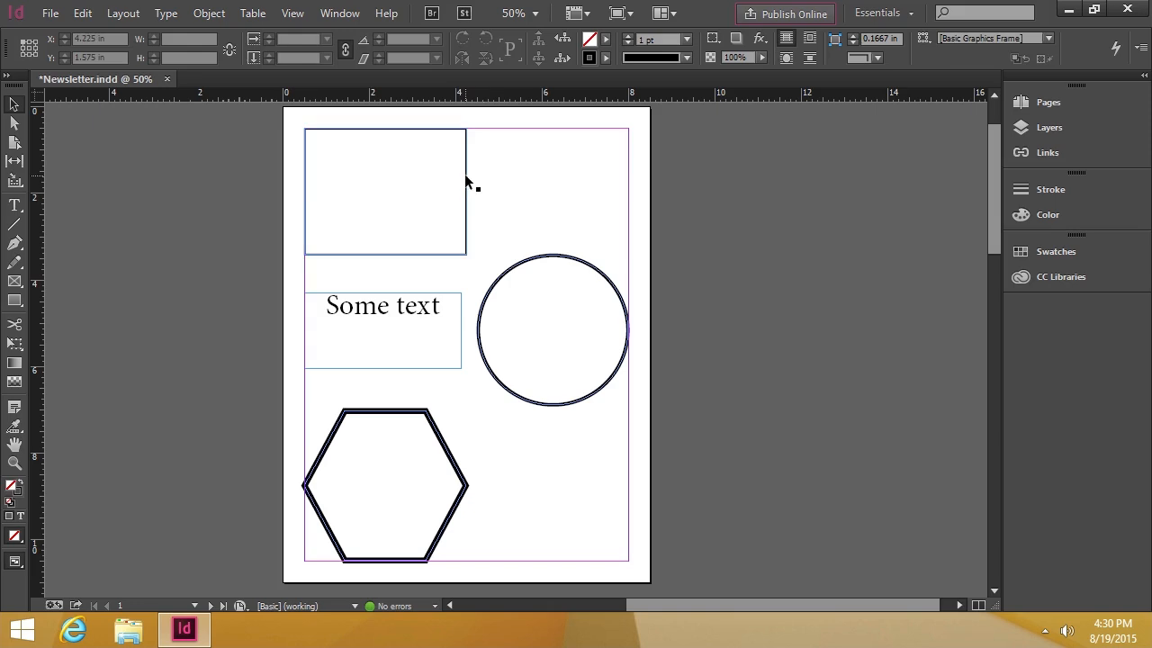
# Fill the upper rectangle with the C=100 M=0 Y=0 K=0 swatch and deselect it.
pyautogui.moveTo(465, 180)
pyautogui.mouseDown()
pyautogui.moveTo(504, 186)
pyautogui.moveTo(470, 184)
pyautogui.mouseUp()
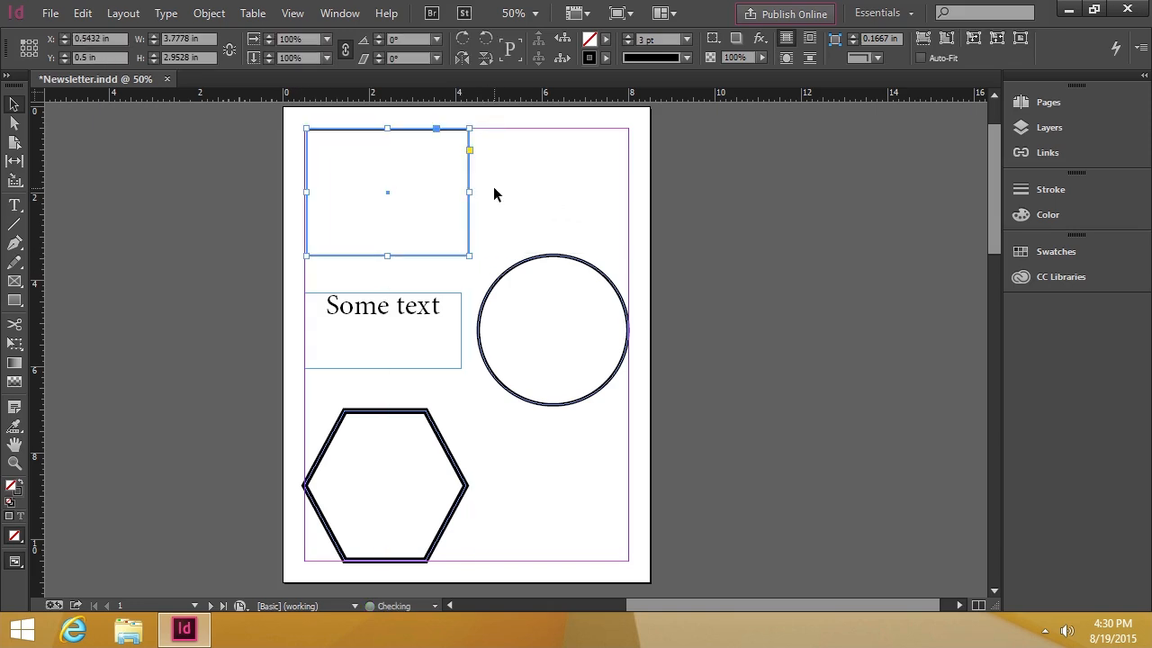
pyautogui.click(606, 40)
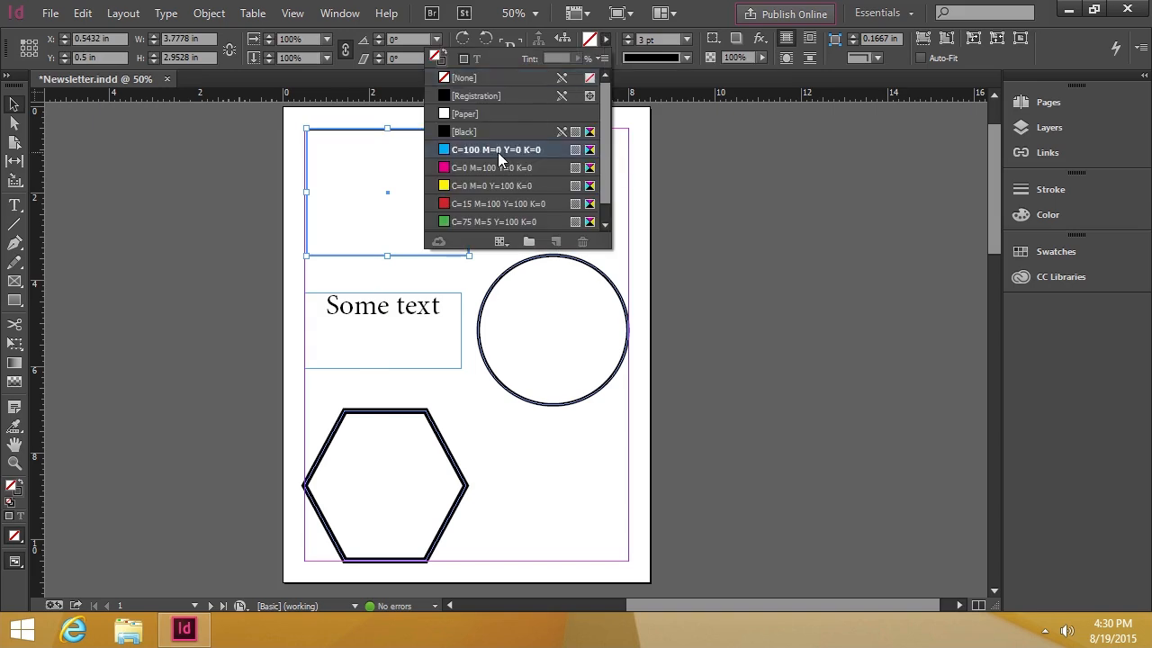
pyautogui.click(498, 150)
pyautogui.click(543, 197)
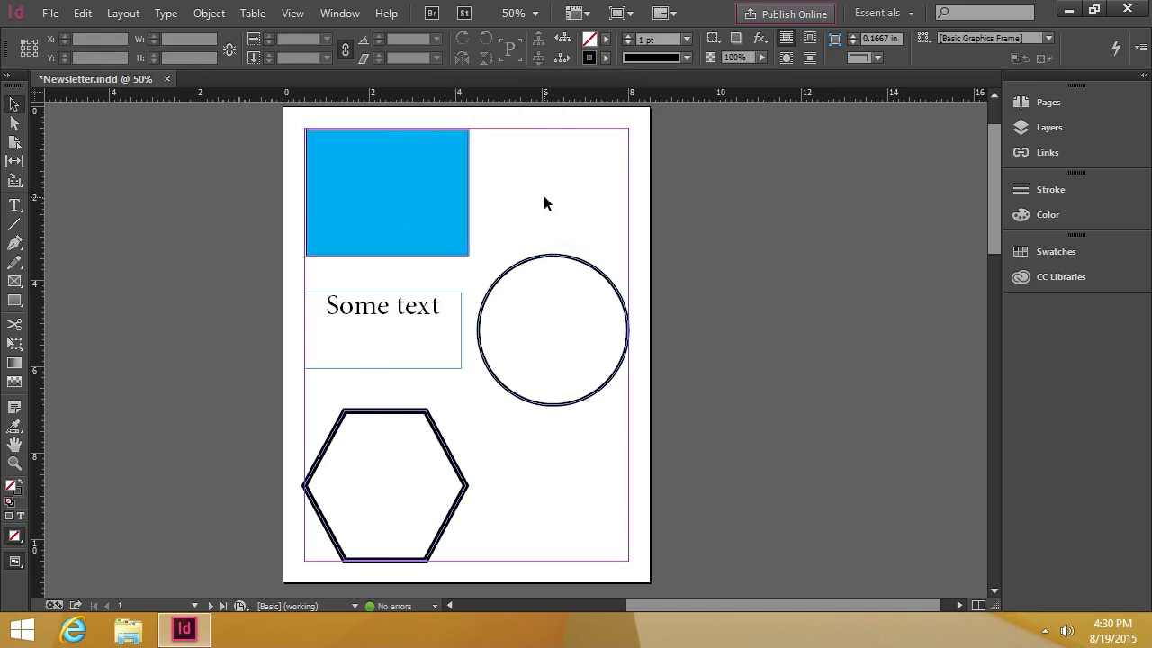
# Move the blue rectangle back to the left margin and shift the "Some text" frame slightly up and left.
pyautogui.moveTo(369, 193); pyautogui.dragTo(418, 178)
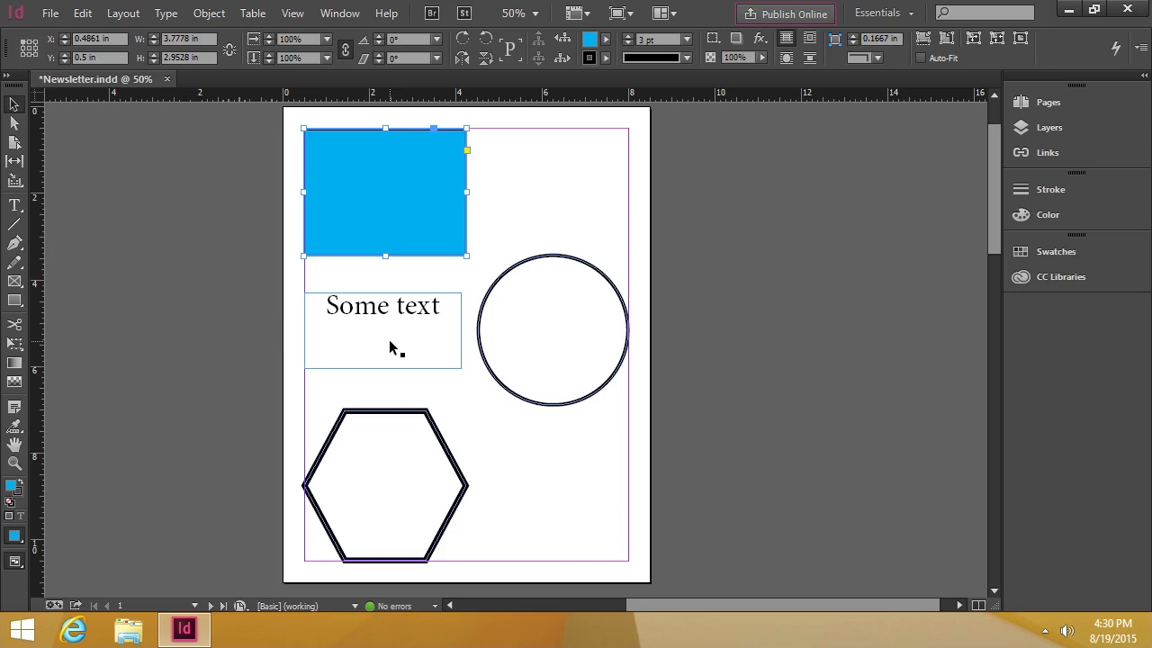
pyautogui.moveTo(340, 333)
pyautogui.mouseDown()
pyautogui.moveTo(429, 365)
pyautogui.moveTo(381, 330)
pyautogui.moveTo(333, 317)
pyautogui.moveTo(347, 326)
pyautogui.moveTo(336, 326)
pyautogui.mouseUp()
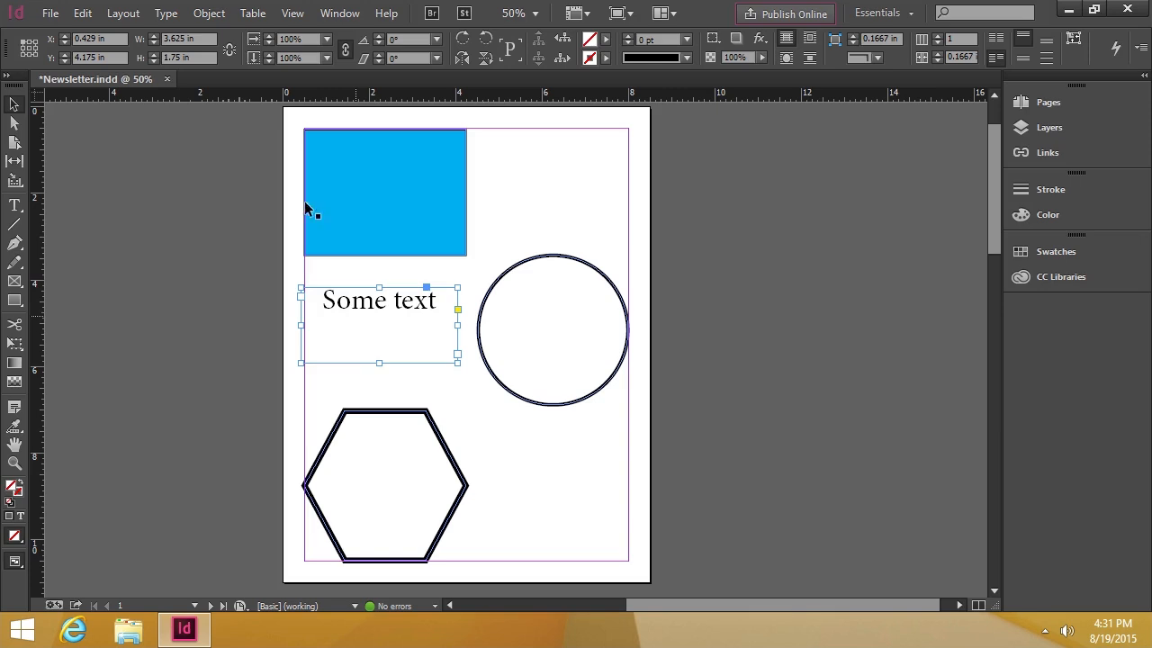
# Select the blue rectangle and circle together with a marquee, move both slightly right and down, and deselect them.
pyautogui.moveTo(243, 156); pyautogui.dragTo(668, 275)
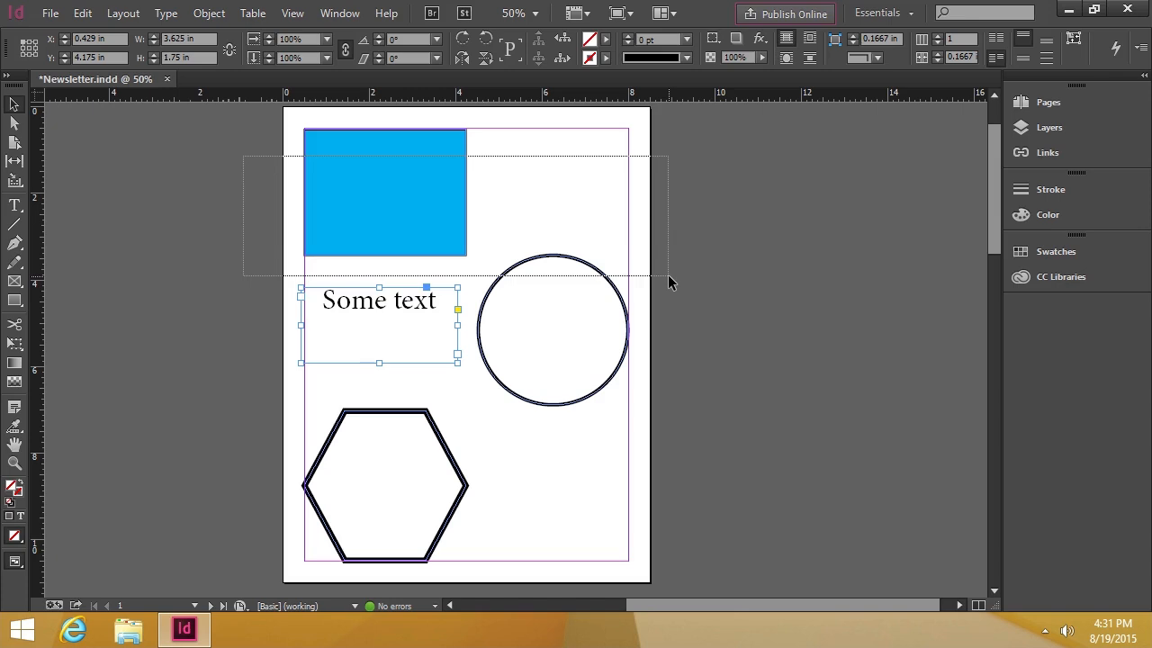
pyautogui.moveTo(667, 274); pyautogui.dragTo(667, 274)
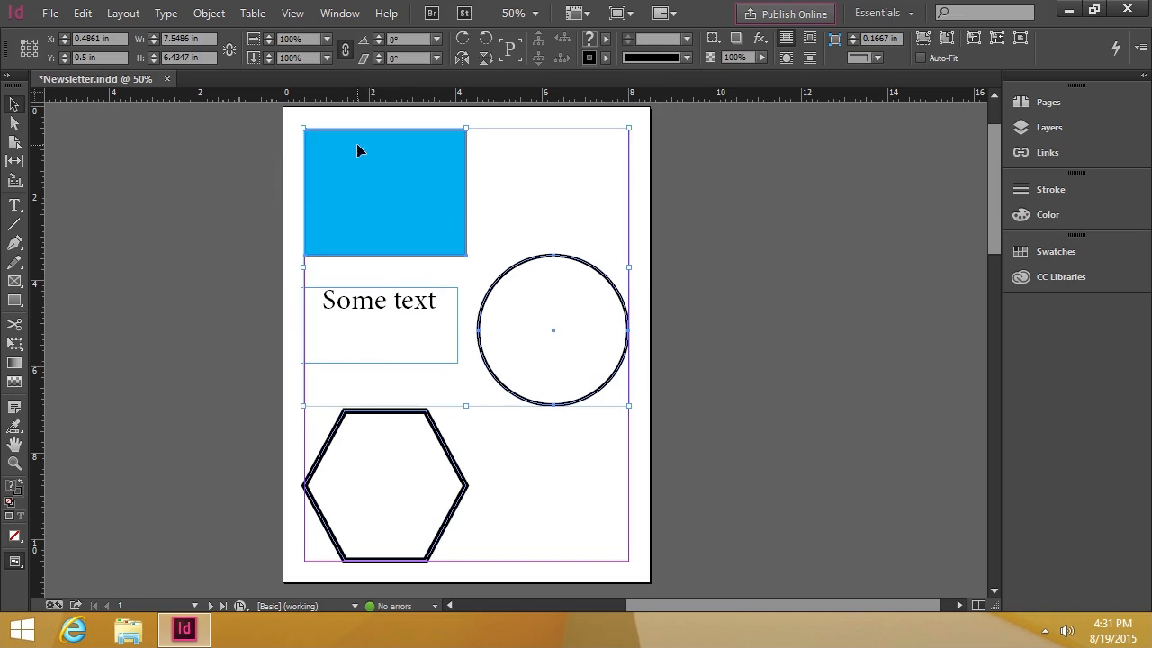
pyautogui.moveTo(409, 193)
pyautogui.mouseDown()
pyautogui.moveTo(481, 219)
pyautogui.moveTo(702, 251)
pyautogui.moveTo(532, 252)
pyautogui.moveTo(411, 185)
pyautogui.moveTo(414, 196)
pyautogui.mouseUp()
pyautogui.click(769, 265)
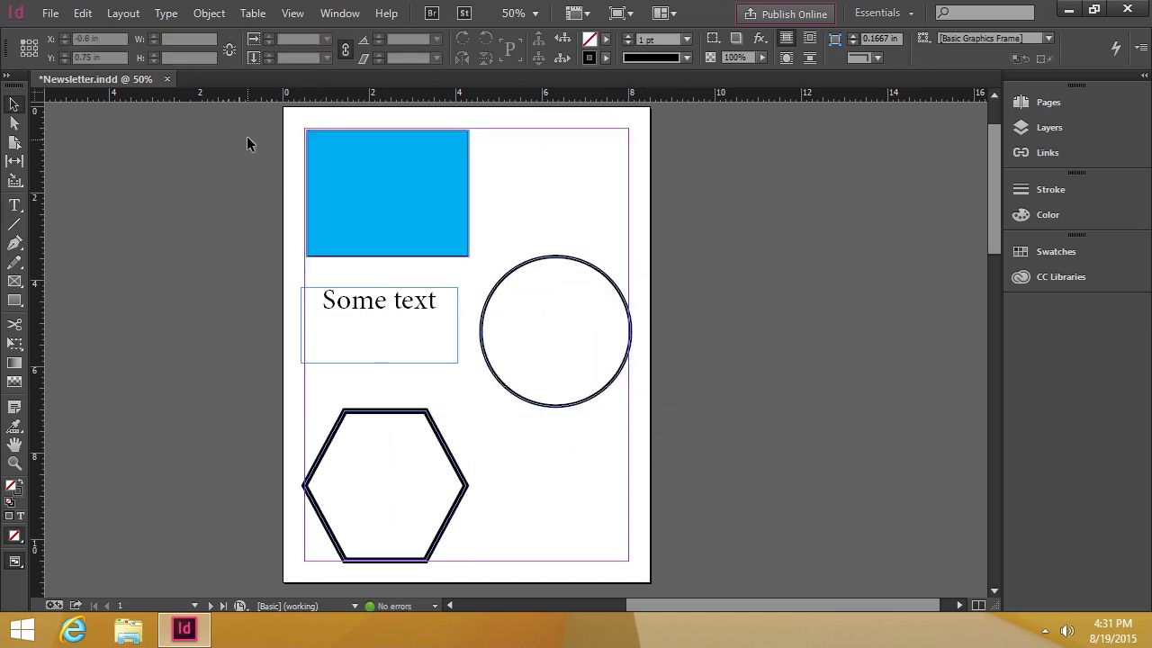
# Marquee-select the rectangle, text frame and hexagon, move them together slightly up and left, and deselect them.
pyautogui.moveTo(247, 138); pyautogui.dragTo(354, 445)
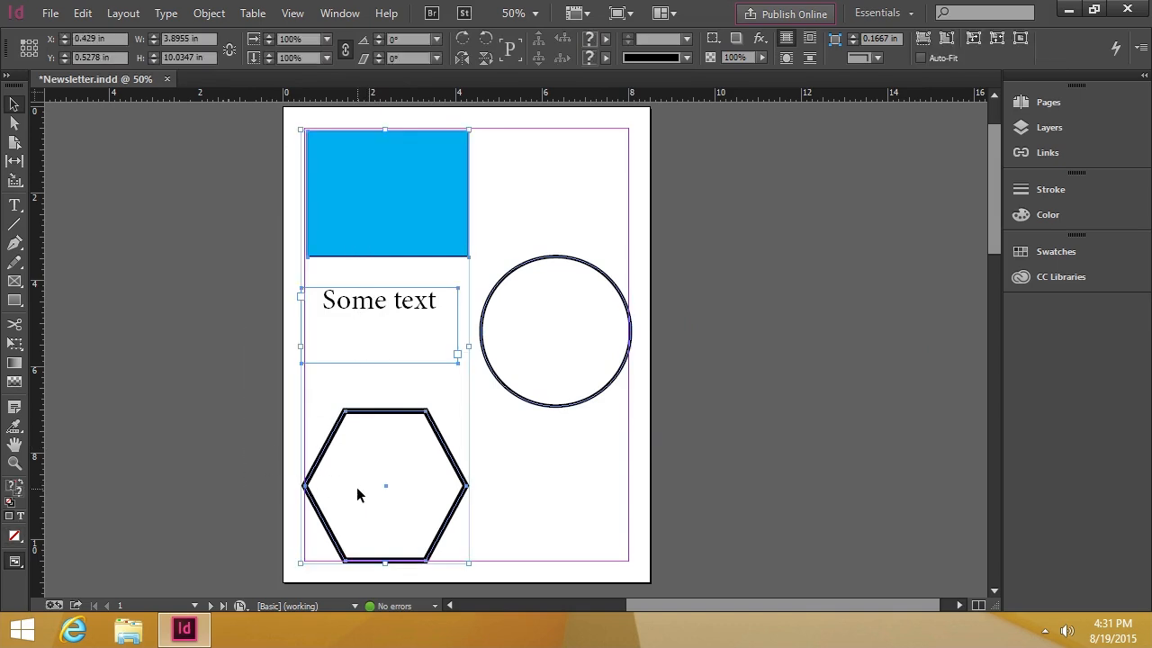
pyautogui.moveTo(435, 210); pyautogui.dragTo(332, 208)
pyautogui.click(175, 210)
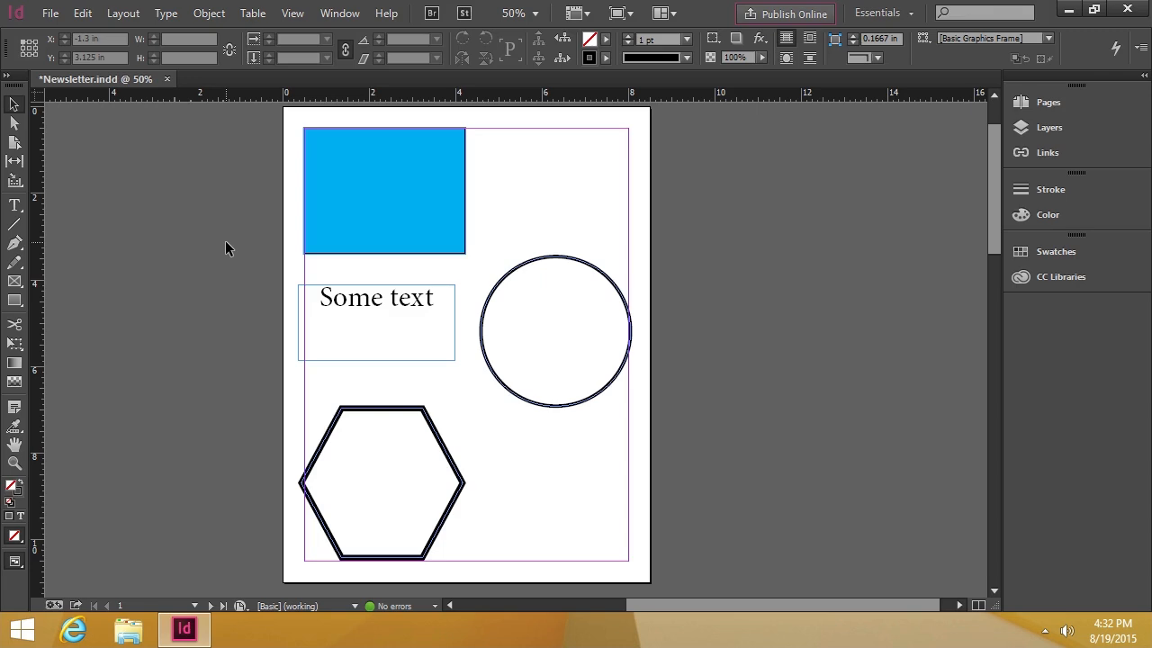
# Select the blue rectangle, circle and hexagon together, leaving out the text frame, and move them right to about X 4.13 in.
pyautogui.click(384, 166)
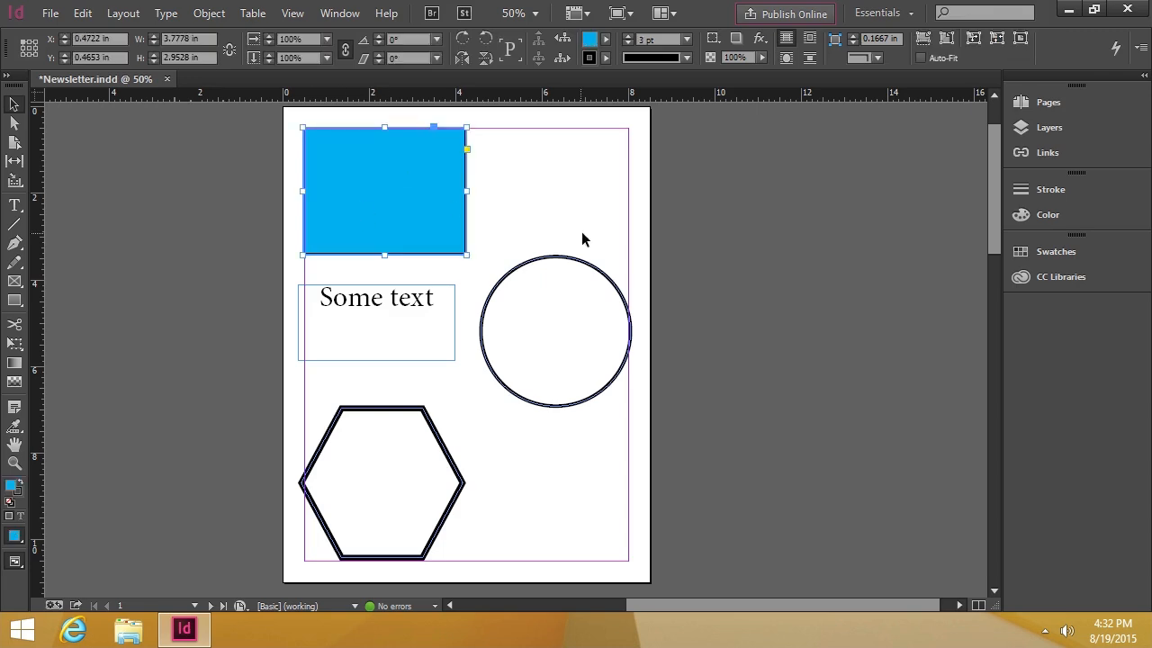
pyautogui.keyDown('shift'); pyautogui.click(539, 260); pyautogui.keyUp('shift')
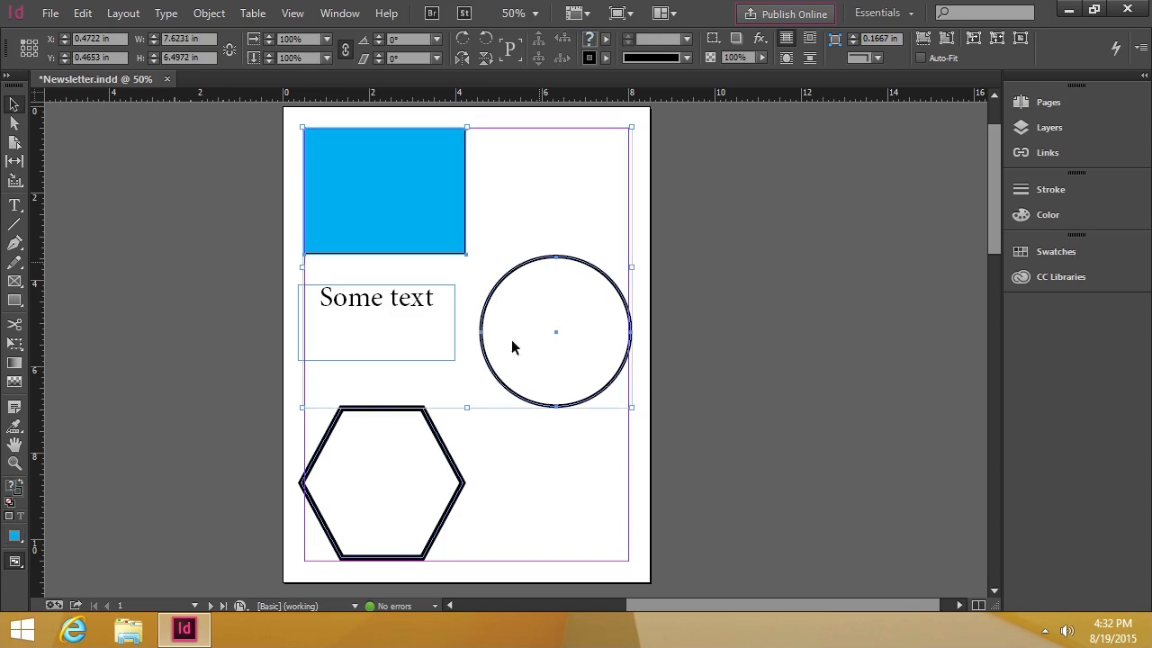
pyautogui.keyDown('shift'); pyautogui.click(448, 465); pyautogui.keyUp('shift')
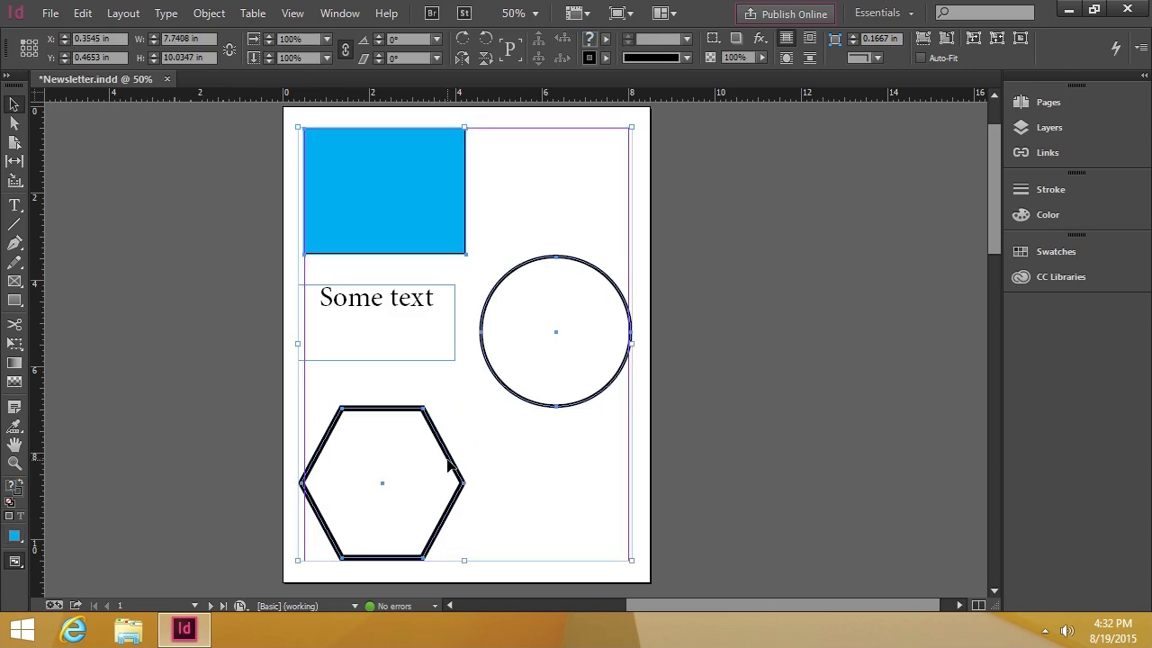
pyautogui.moveTo(448, 468); pyautogui.dragTo(609, 468)
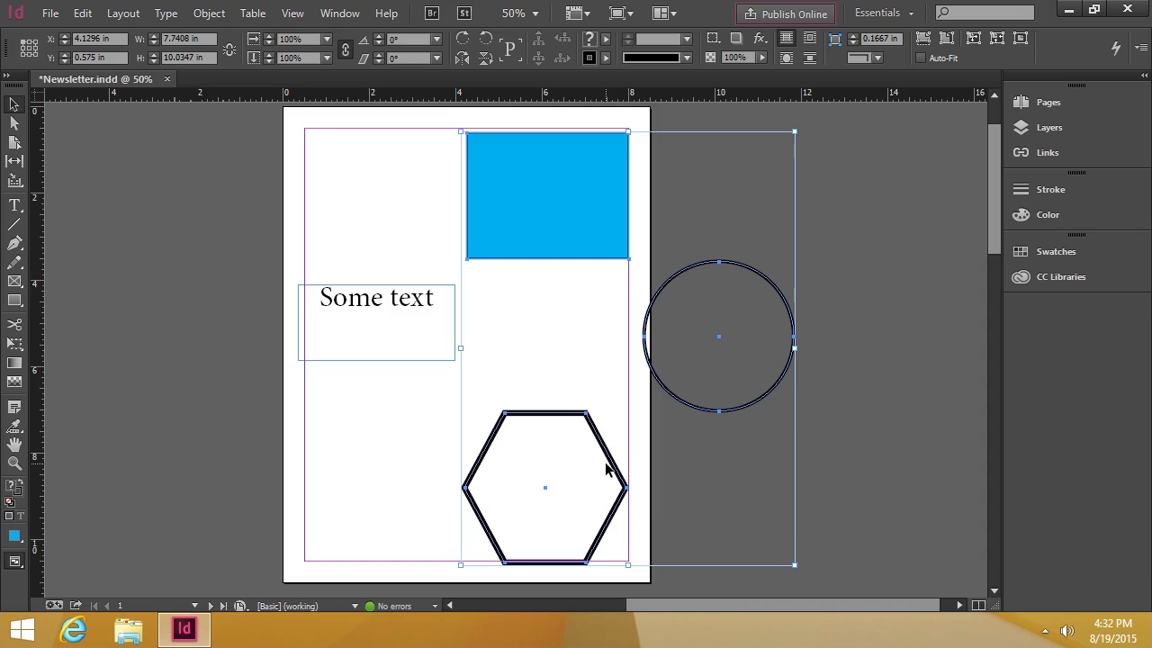
# Remove the circle from the selection and move the rectangle and hexagon back to the left margin at X 0.5 in, Y 0.5 in.
pyautogui.keyDown('shift'); pyautogui.click(667, 290); pyautogui.keyUp('shift')
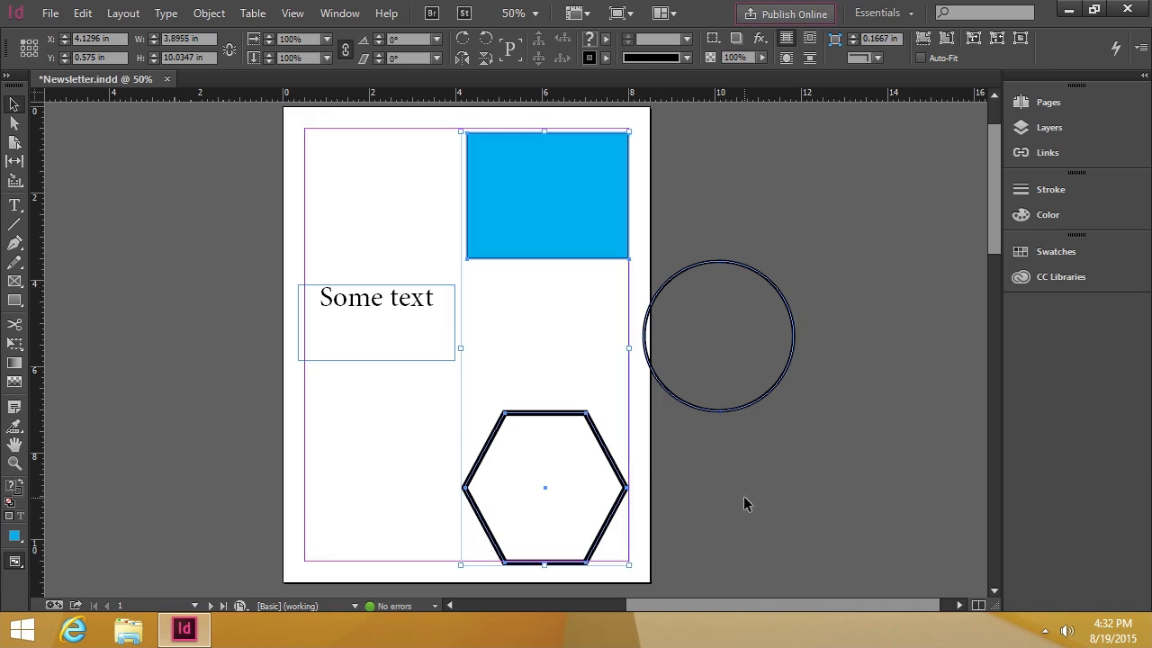
pyautogui.moveTo(586, 180); pyautogui.dragTo(435, 188)
pyautogui.moveTo(423, 172); pyautogui.dragTo(424, 173)
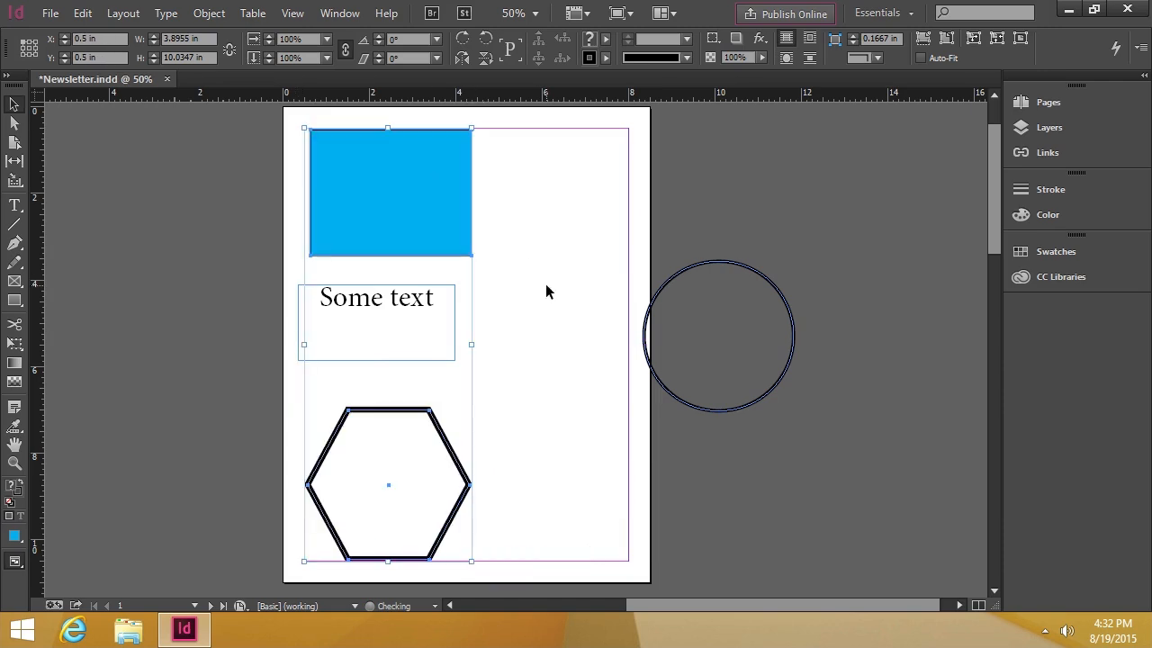
# Move the circle by its edge back onto the page against the right margin, at about X 4.46 in, and deselect it.
pyautogui.click(742, 267)
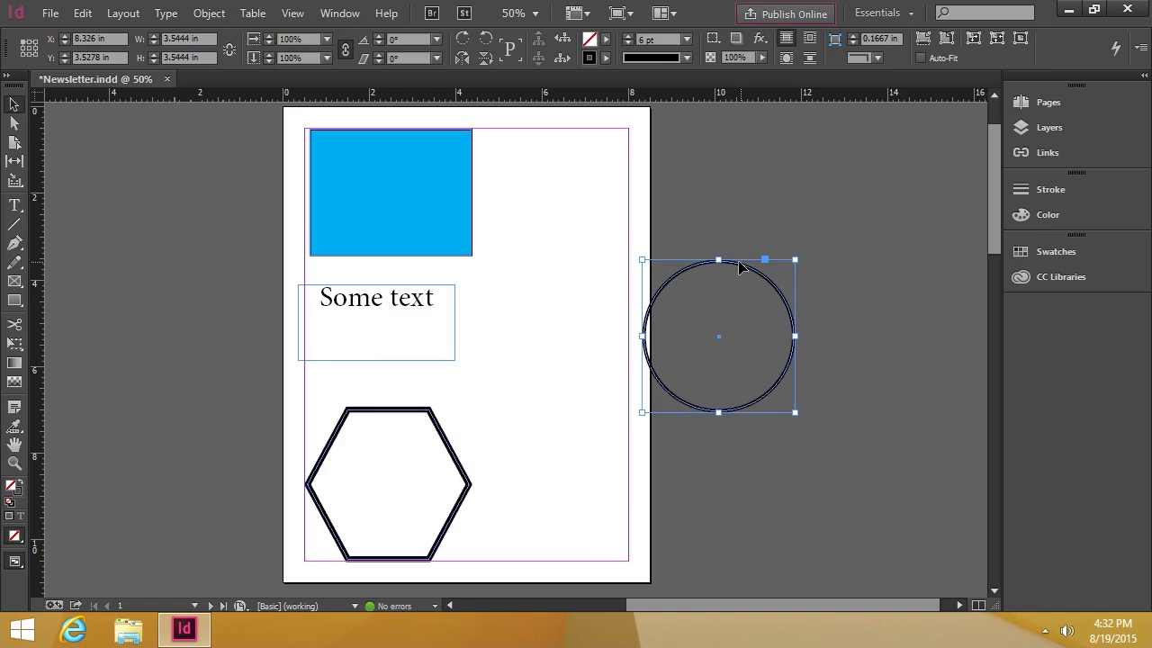
pyautogui.moveTo(732, 268); pyautogui.dragTo(565, 266)
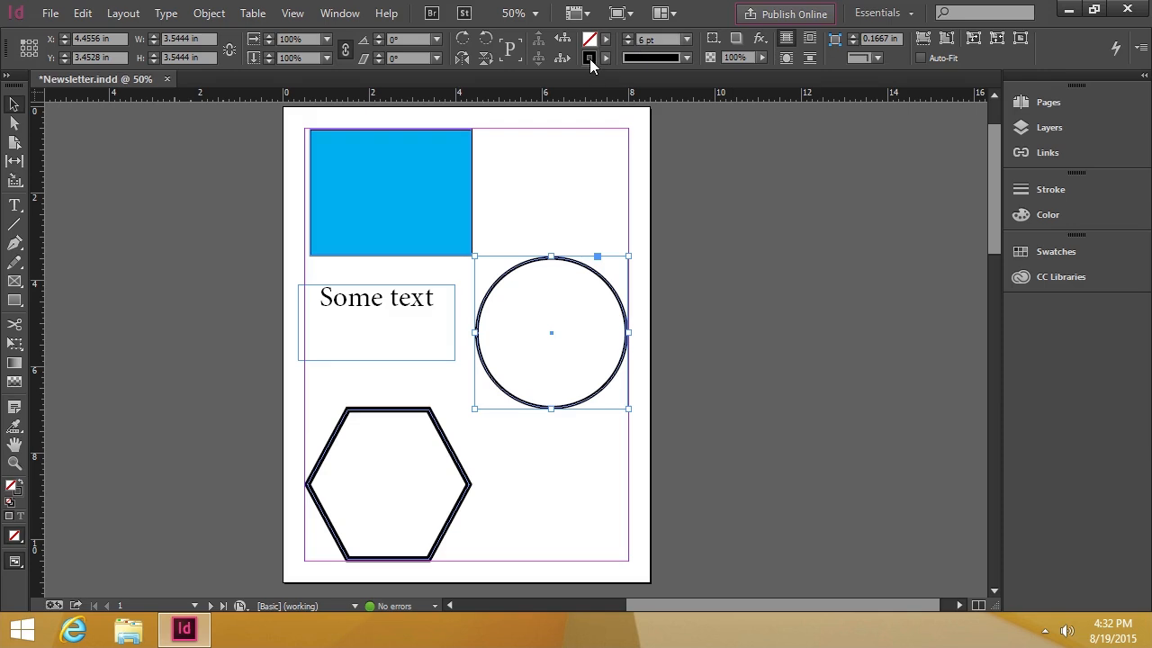
pyautogui.click(655, 224)
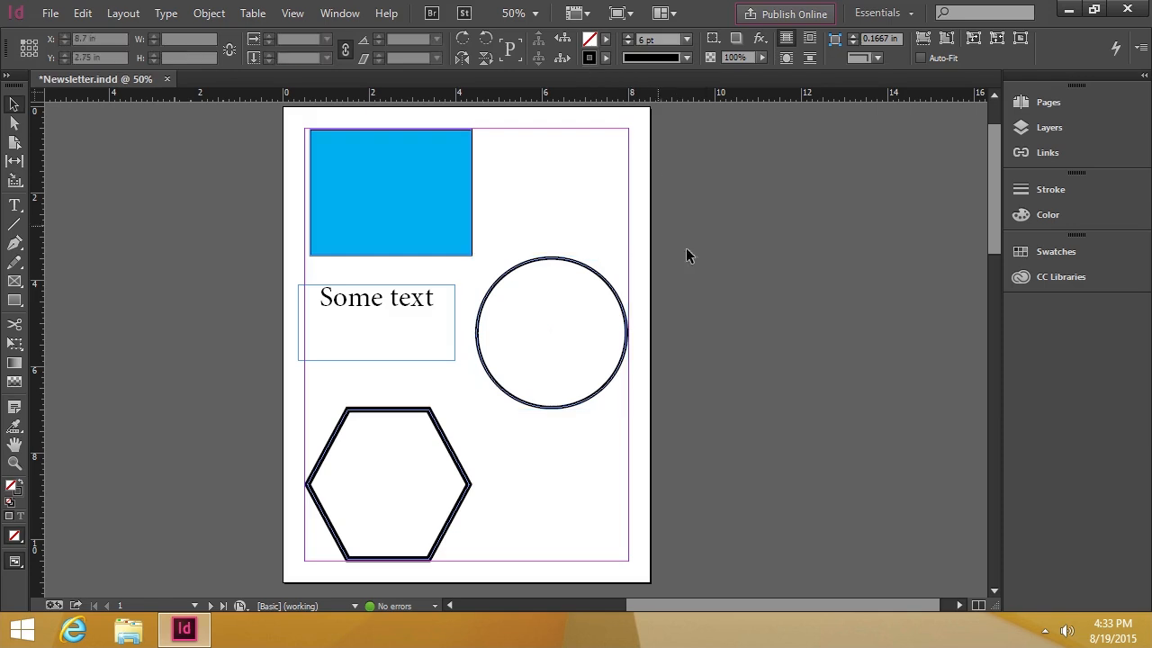